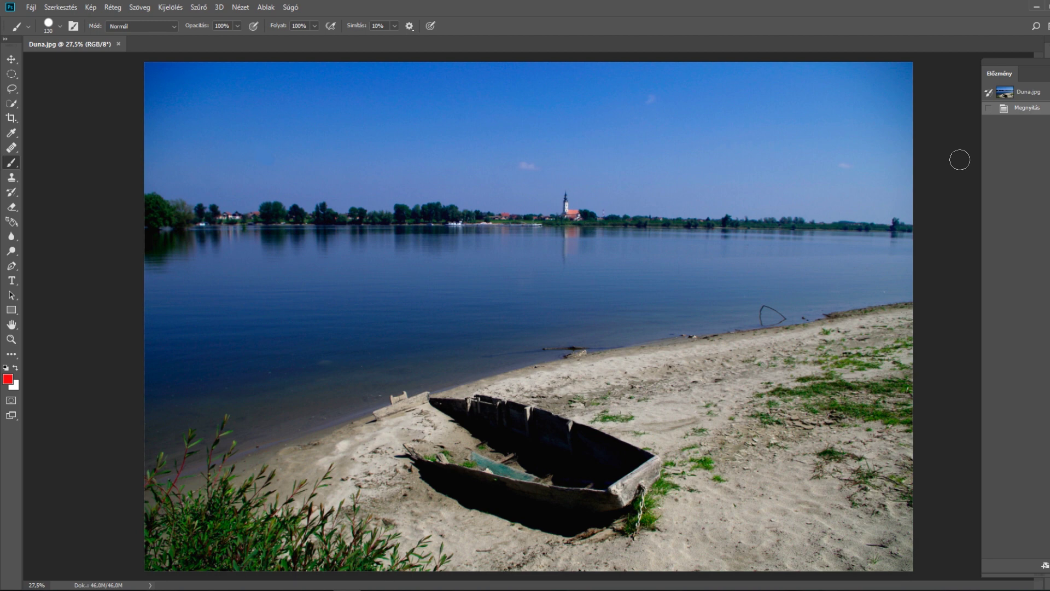
Step: Rotate the Danube photo's canvas slightly to level the horizon, then try repositioning it with the Crop tool
left_click(91, 7)
mouse_move(153, 37)
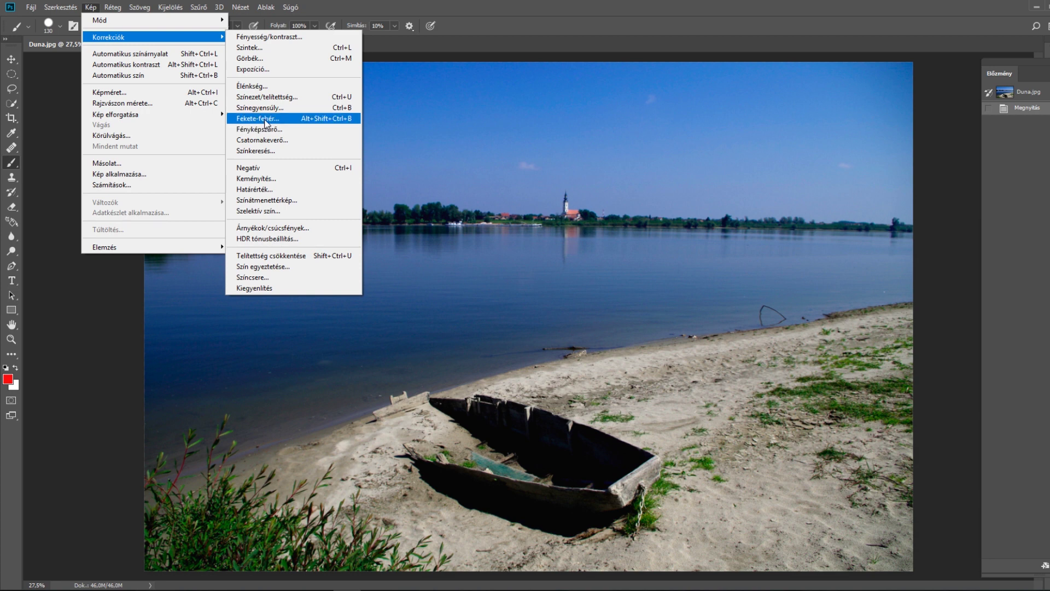
left_click(603, 200)
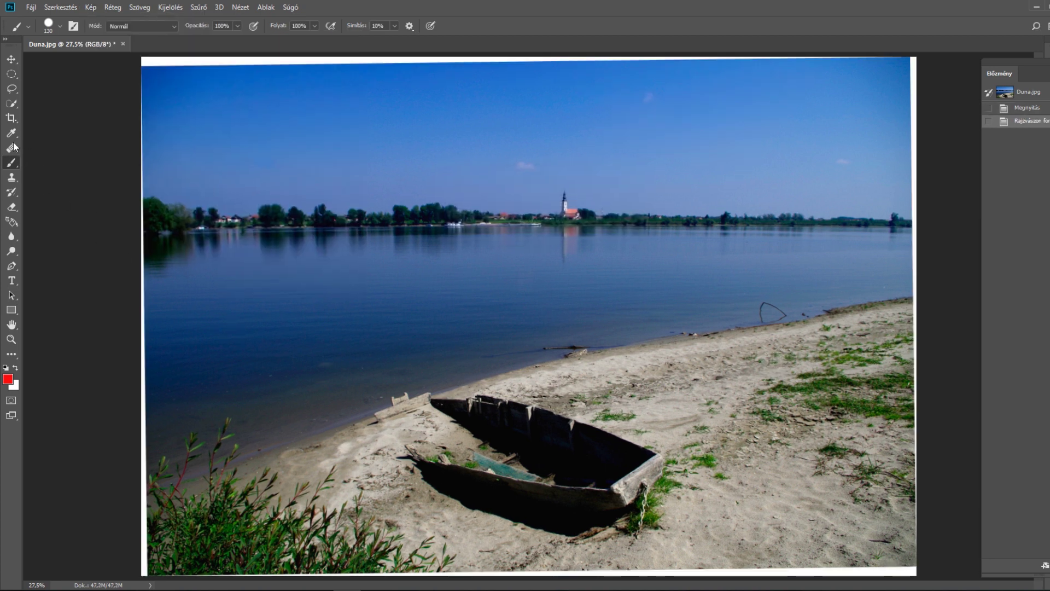
left_click(11, 117)
left_click_drag(553, 248, 550, 253)
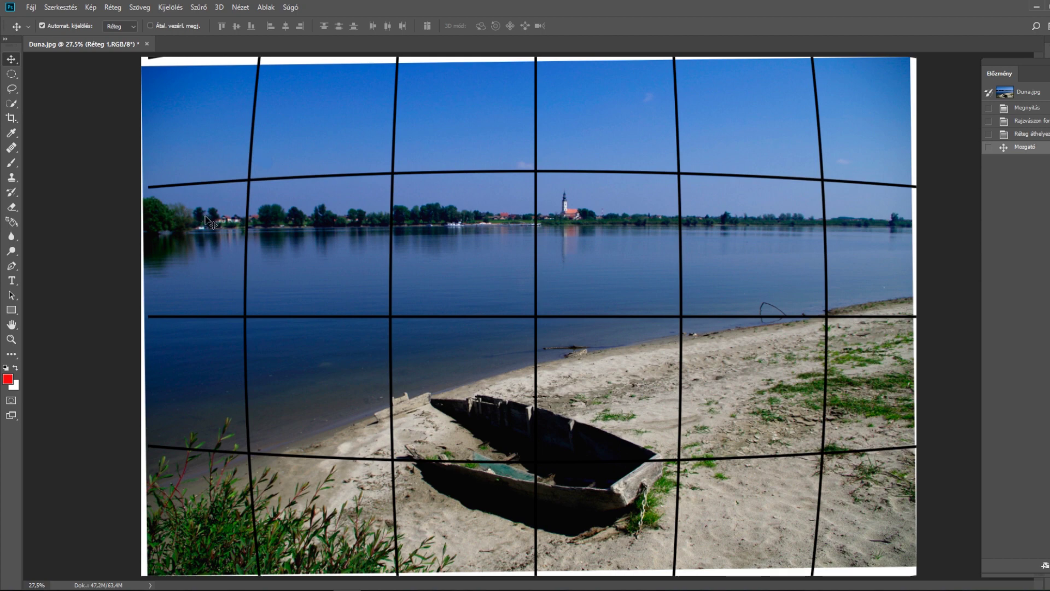
Step: Apply Lens Correction with Remove Distortion set to 6 on the Custom tab
left_click(198, 7)
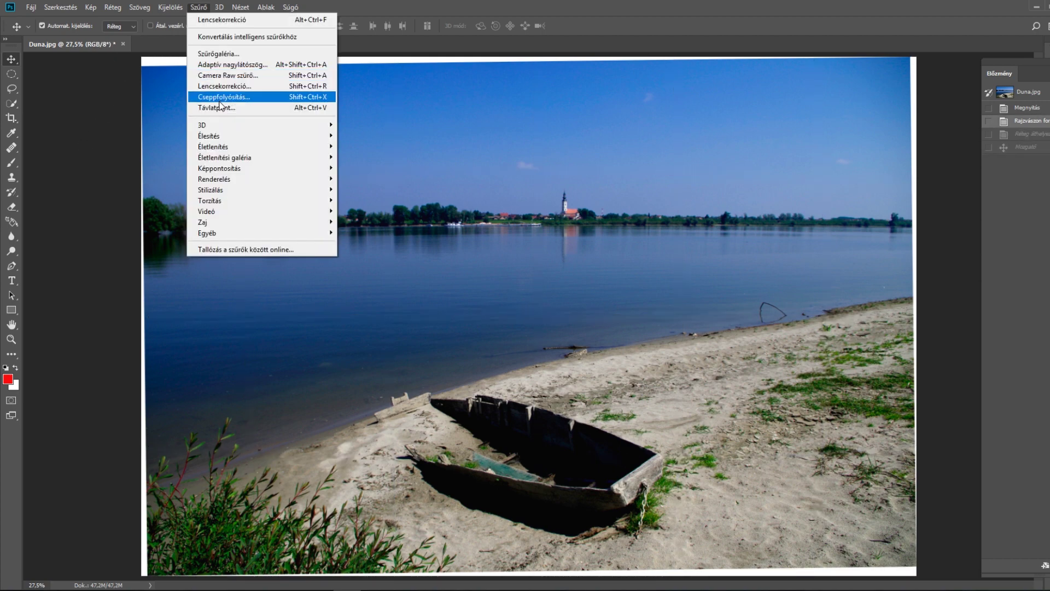
left_click(225, 86)
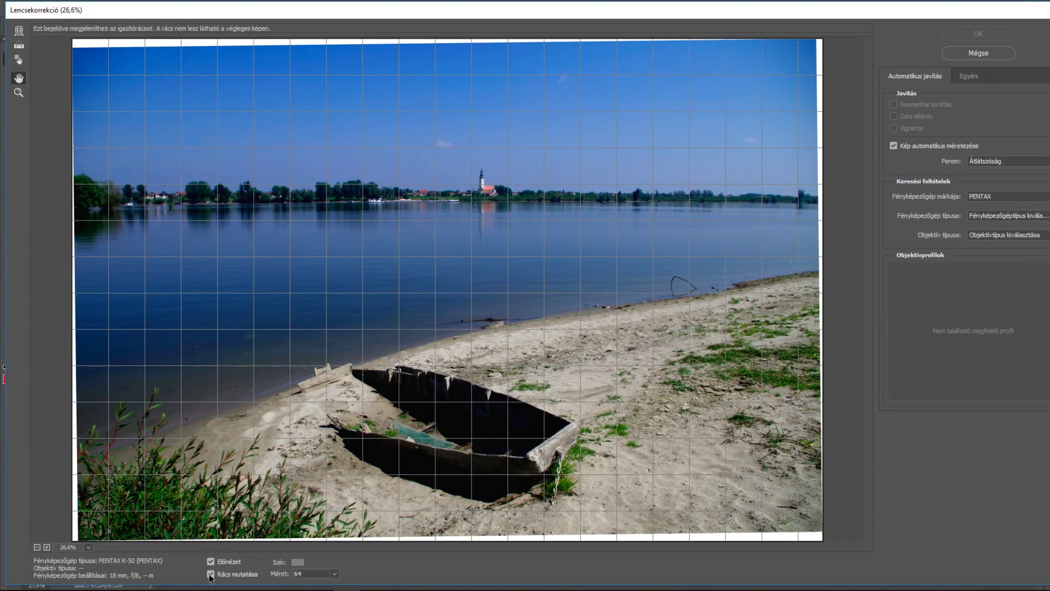
left_click(210, 574)
left_click(211, 574)
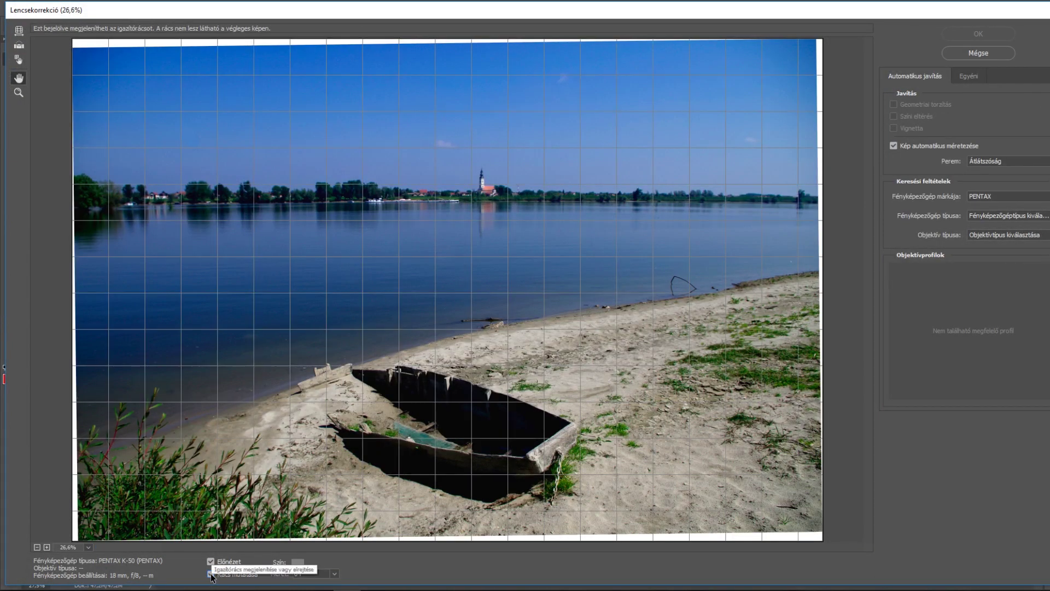
left_click(981, 77)
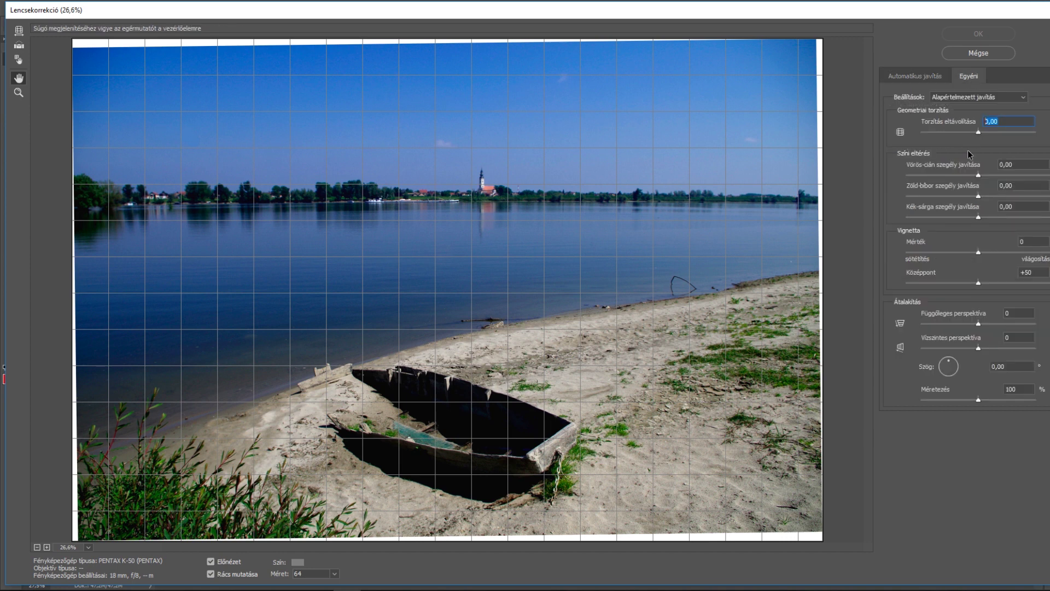
type("6")
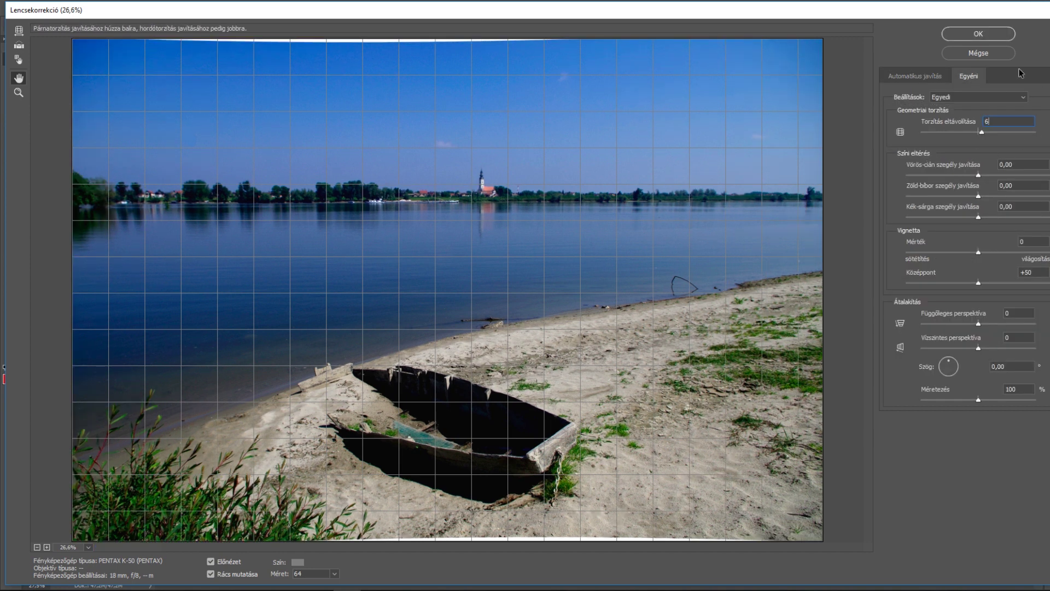
left_click(984, 34)
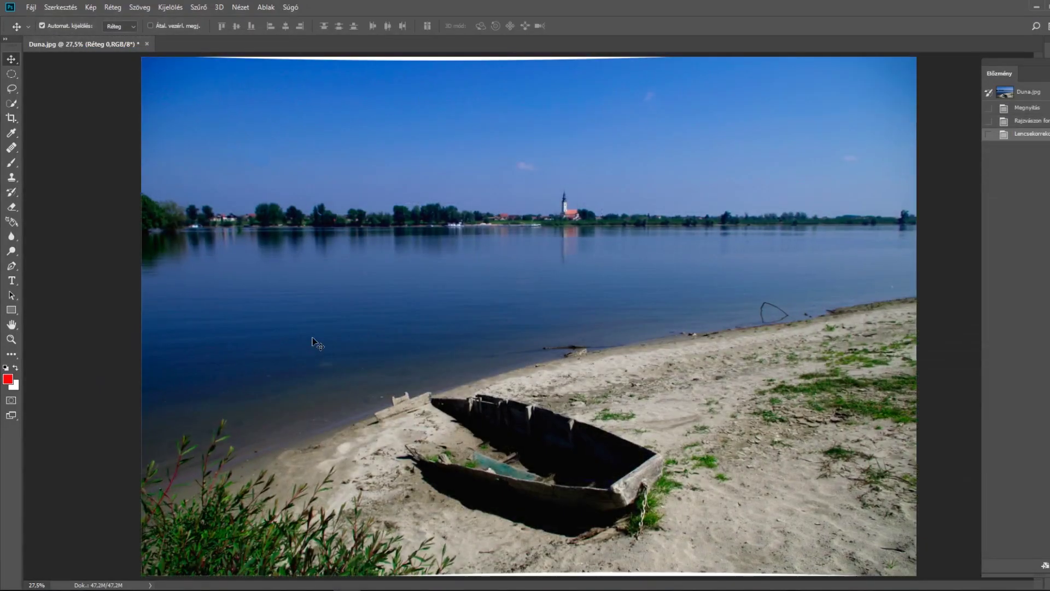
Step: Crop the corrected Danube photo to trim off the white curved edges
key("ctrl+minus")
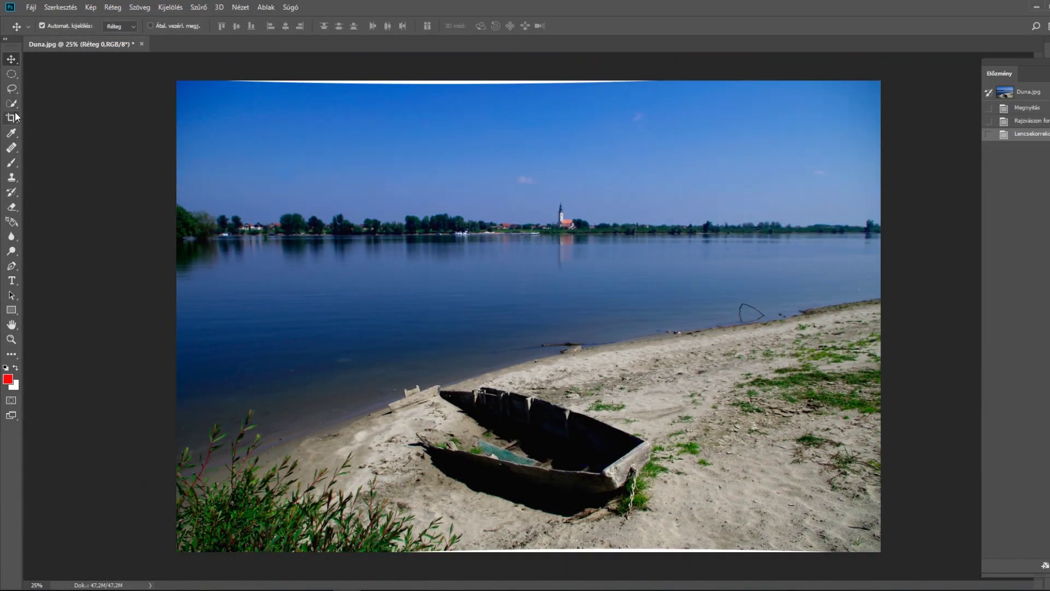
left_click(11, 118)
left_click_drag(404, 81, 404, 83)
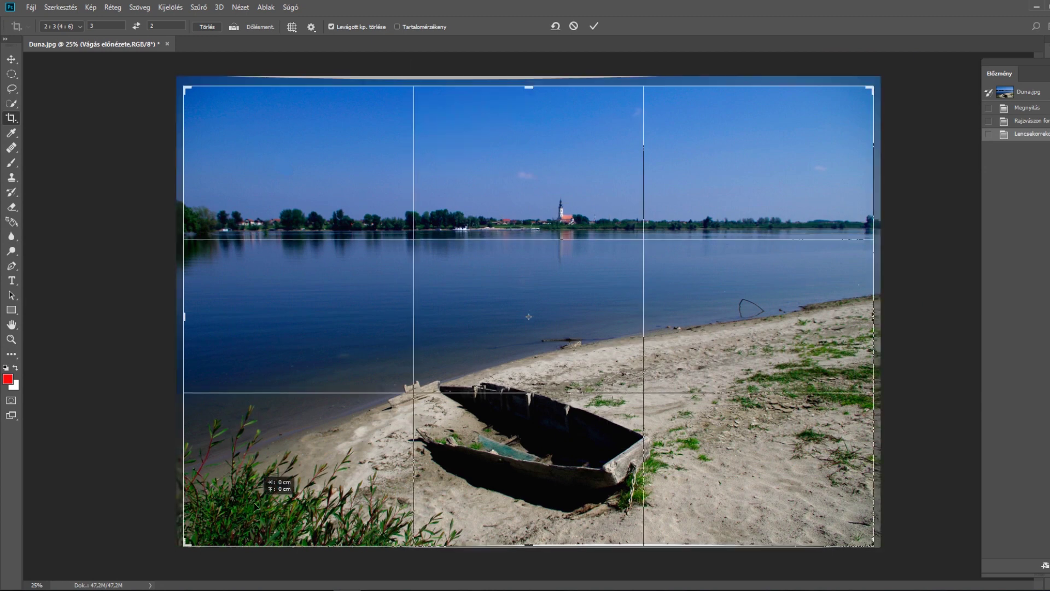
left_click_drag(253, 506, 259, 506)
key("Return")
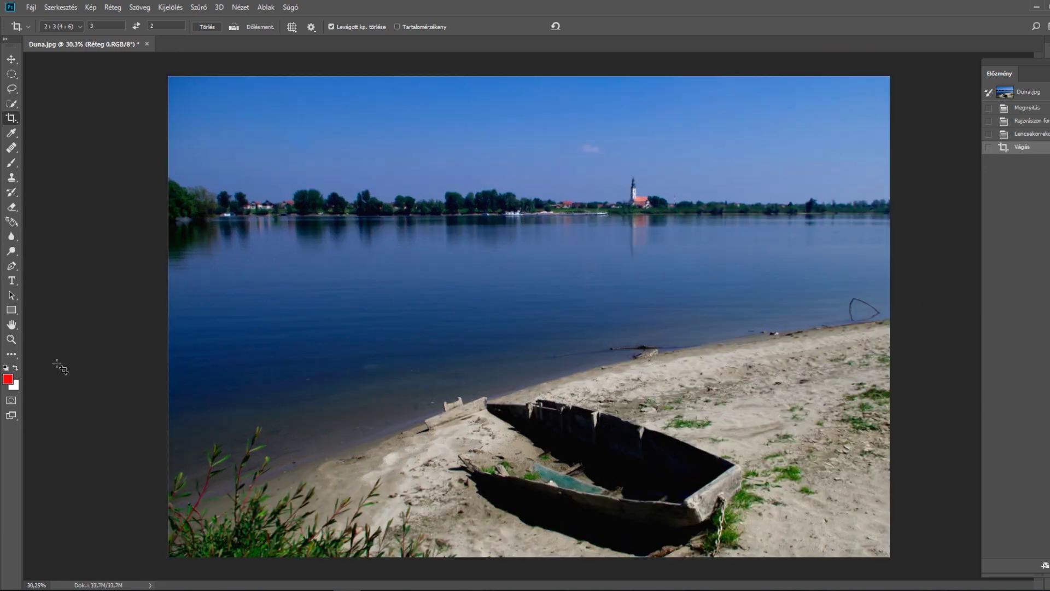
key("b")
left_click_drag(174, 552, 571, 372)
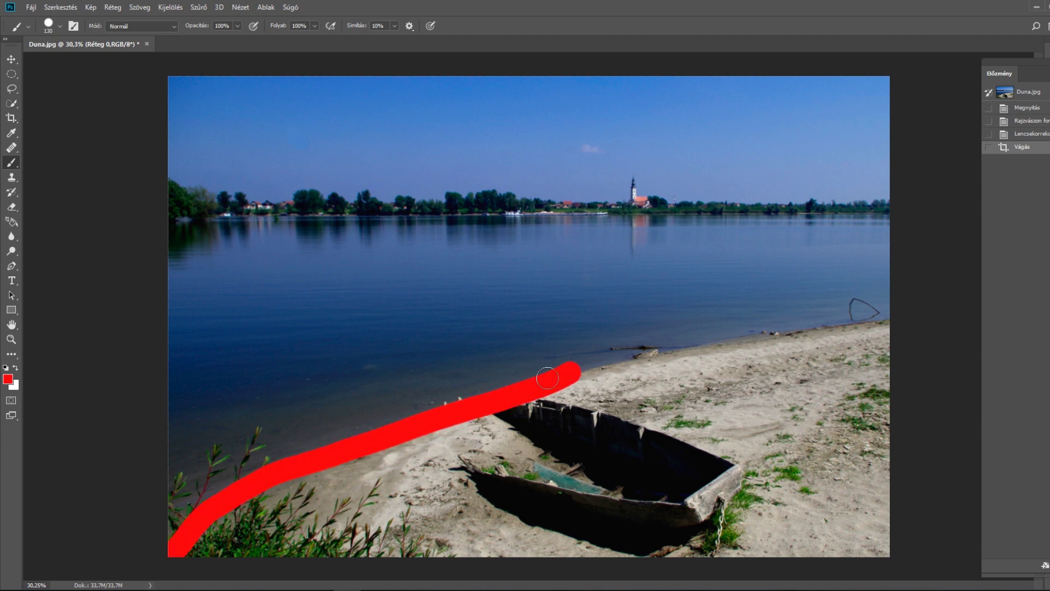
left_click_drag(216, 467, 236, 537)
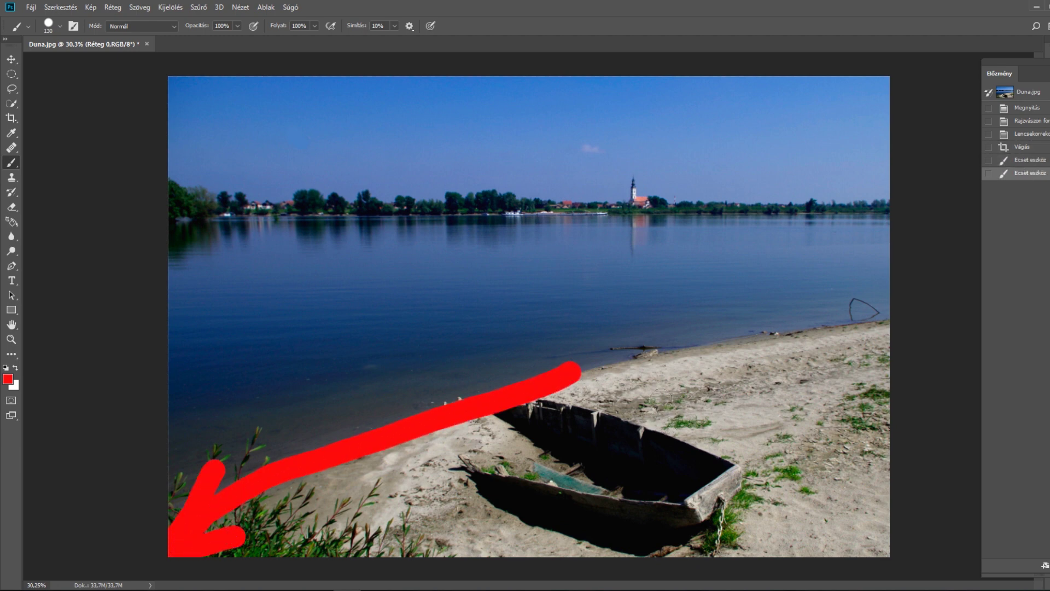
left_click_drag(697, 211, 711, 220)
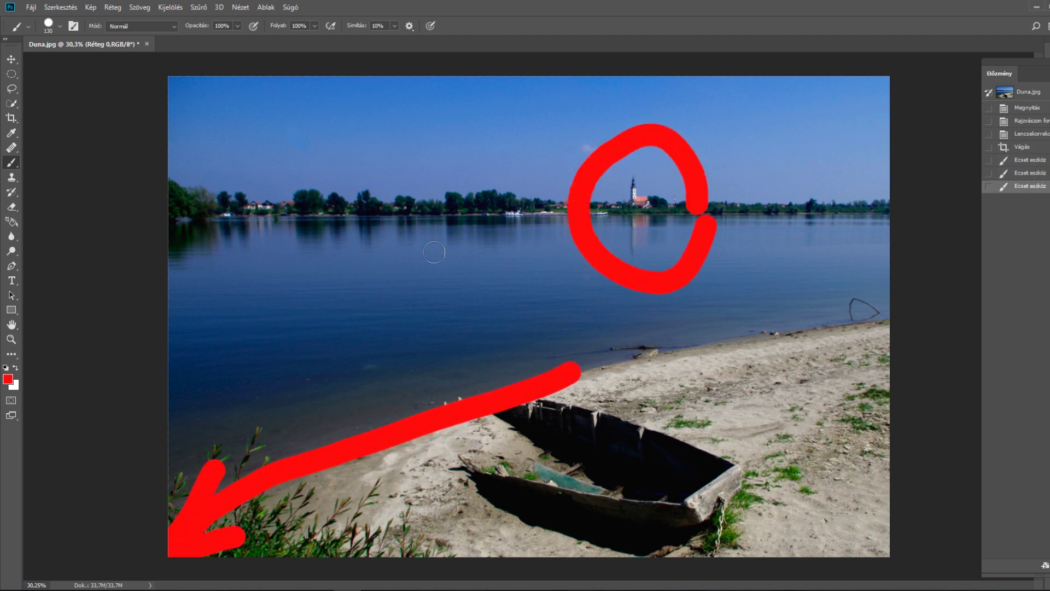
left_click(221, 222)
left_click(303, 224)
left_click(366, 225)
left_click(651, 325)
left_click(638, 468)
left_click(642, 504)
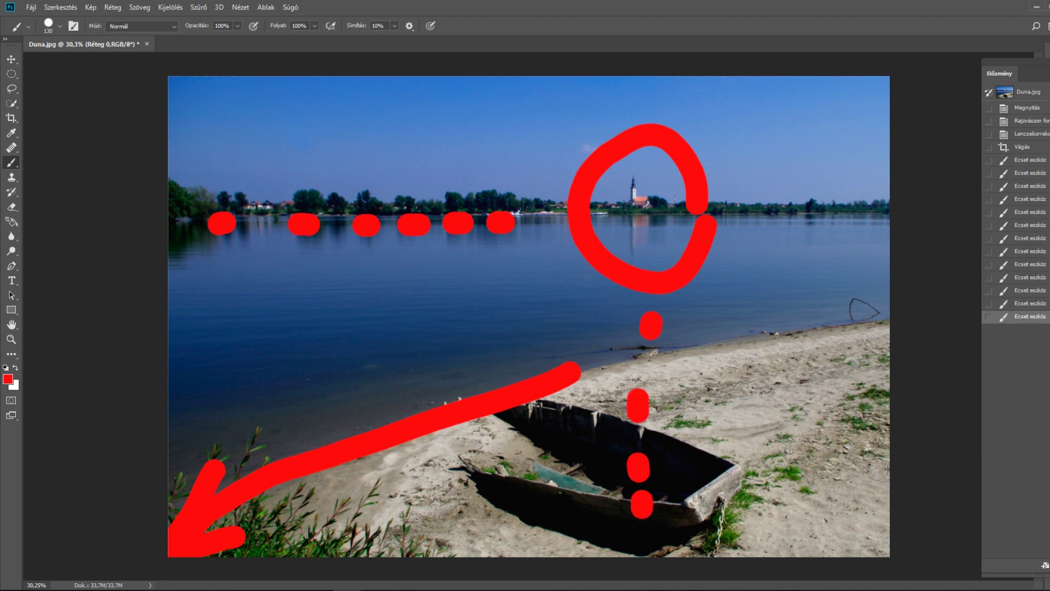
left_click(1021, 147)
mouse_move(780, 486)
left_mouse_down()
mouse_move(438, 409)
mouse_move(760, 484)
left_mouse_up()
key("ctrl+z")
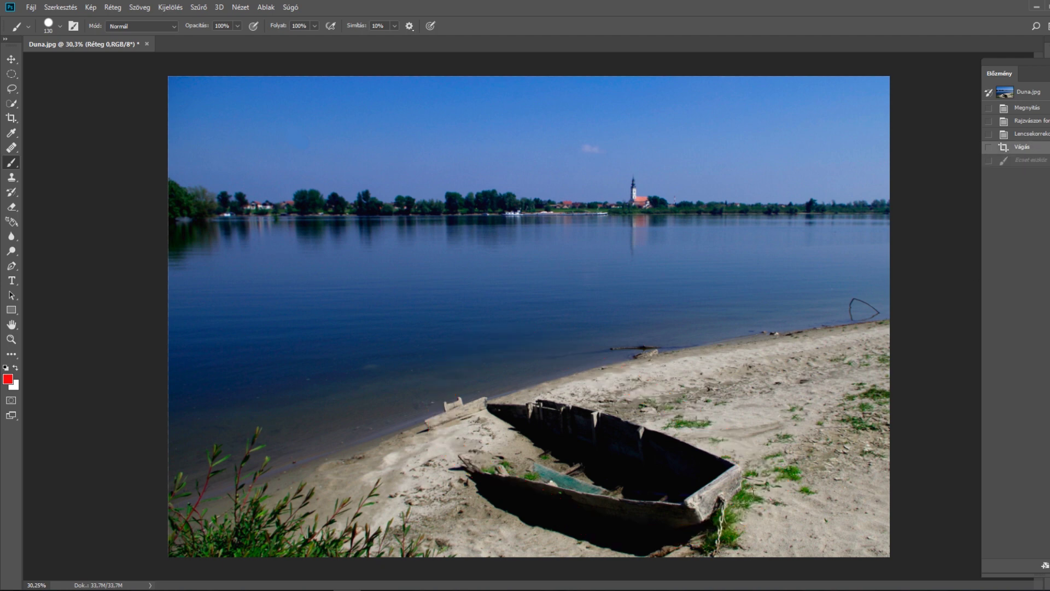
Step: Lasso the boat, lighten its Shadows/Highlights shadows to 40%, then deselect
key("l")
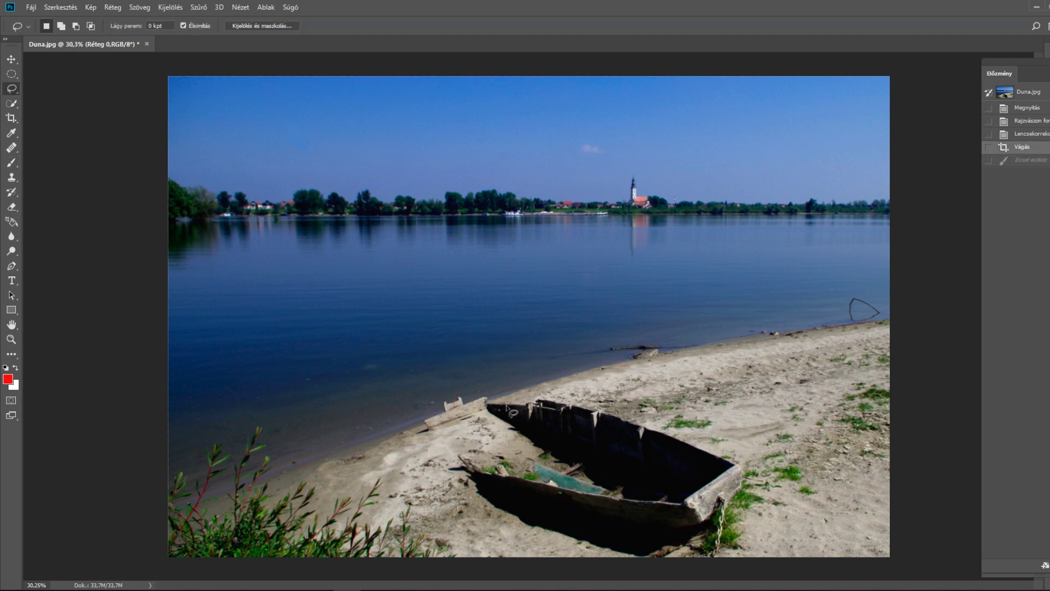
left_click_drag(508, 407, 545, 374)
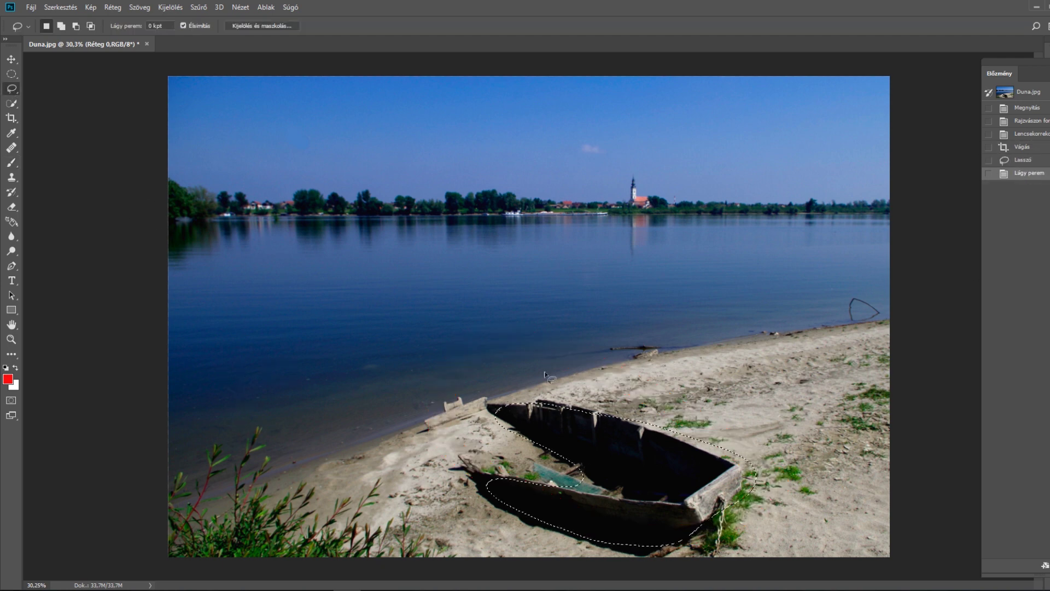
left_click(90, 7)
mouse_move(110, 37)
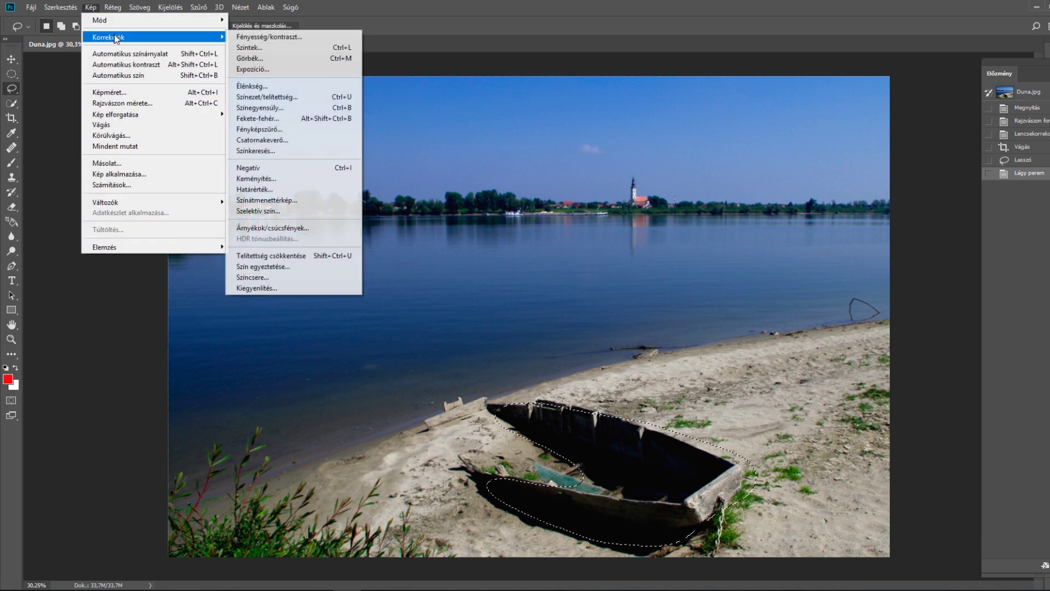
left_click(304, 228)
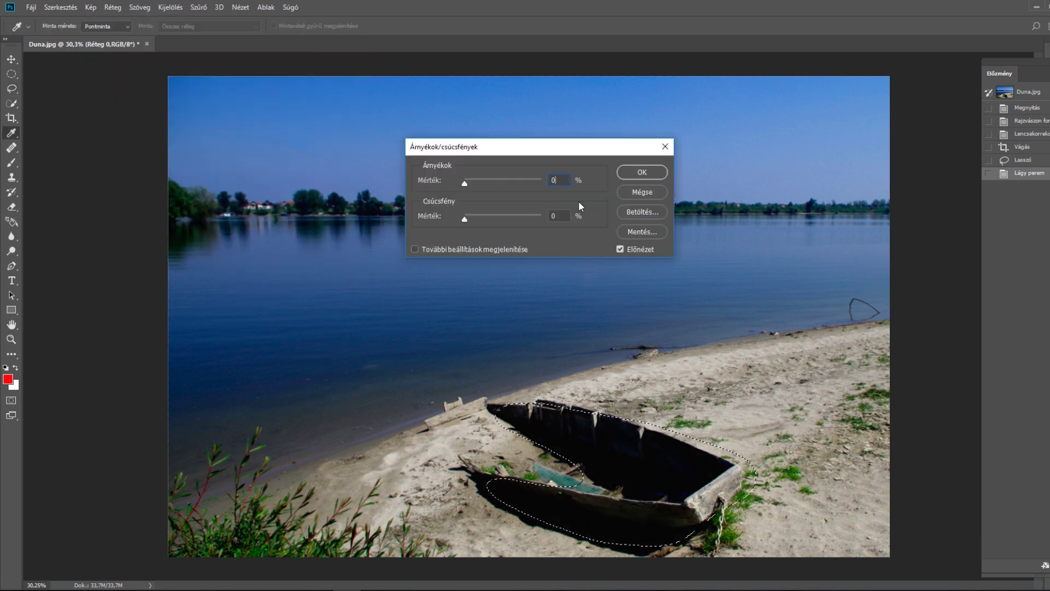
left_click_drag(464, 183, 496, 190)
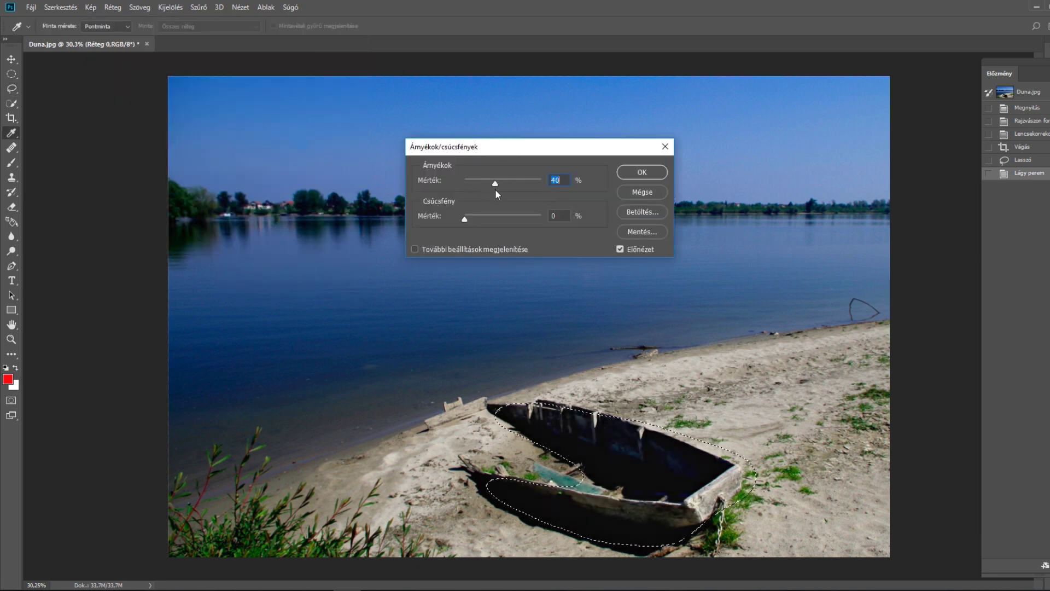
left_click(642, 171)
right_click(503, 233)
left_click(533, 237)
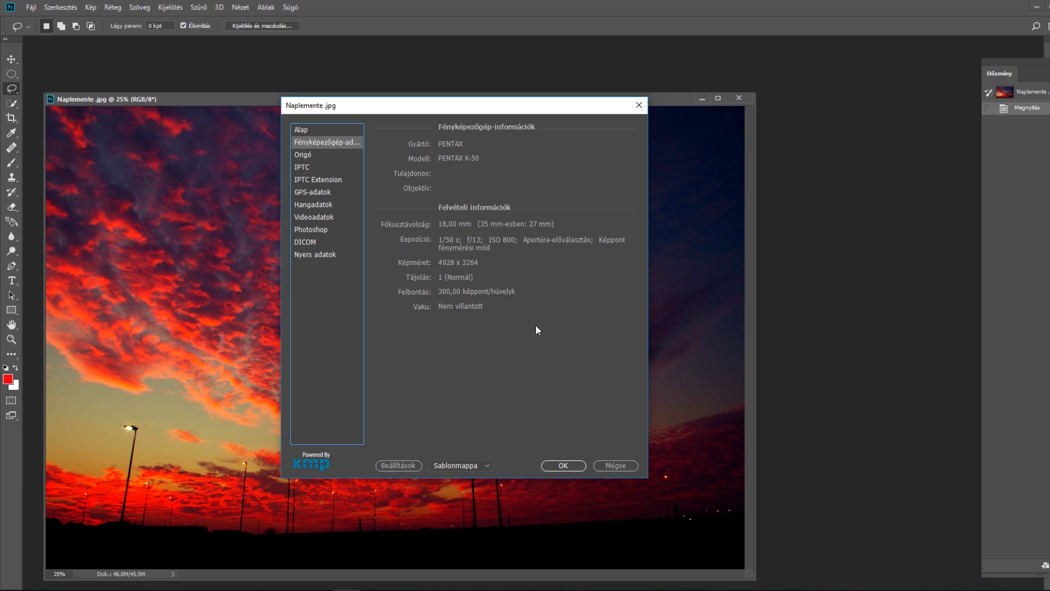
Step: Close the sunset photo's File Info dialog and scroll around the image
key("Escape")
scroll(349, 377, "up", 3)
scroll(357, 363, "up", 3)
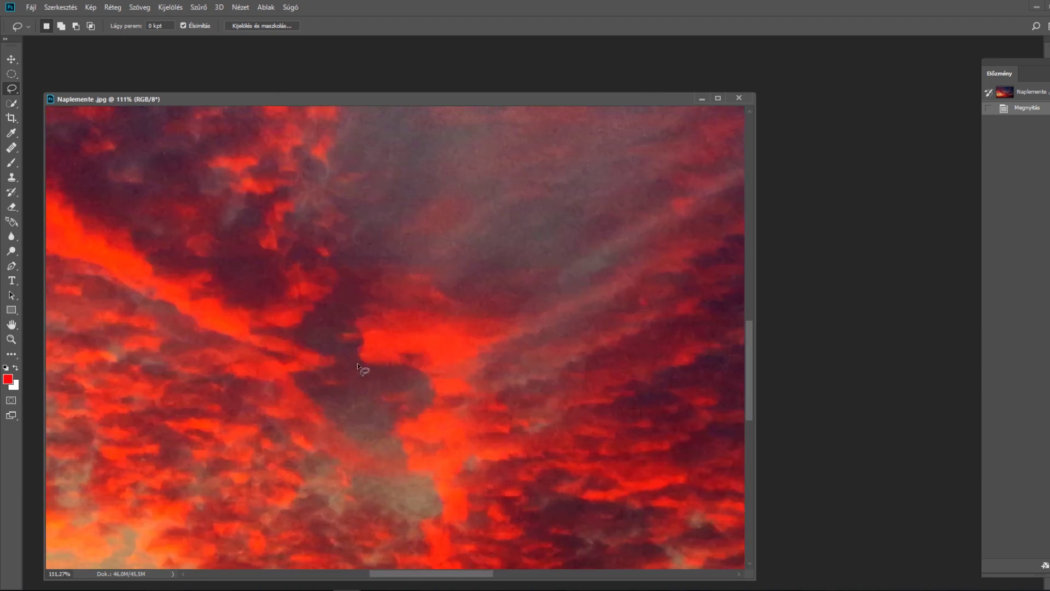
scroll(357, 364, "down", 2)
scroll(357, 364, "down", 2)
scroll(357, 364, "down", 2)
scroll(357, 364, "down", 2)
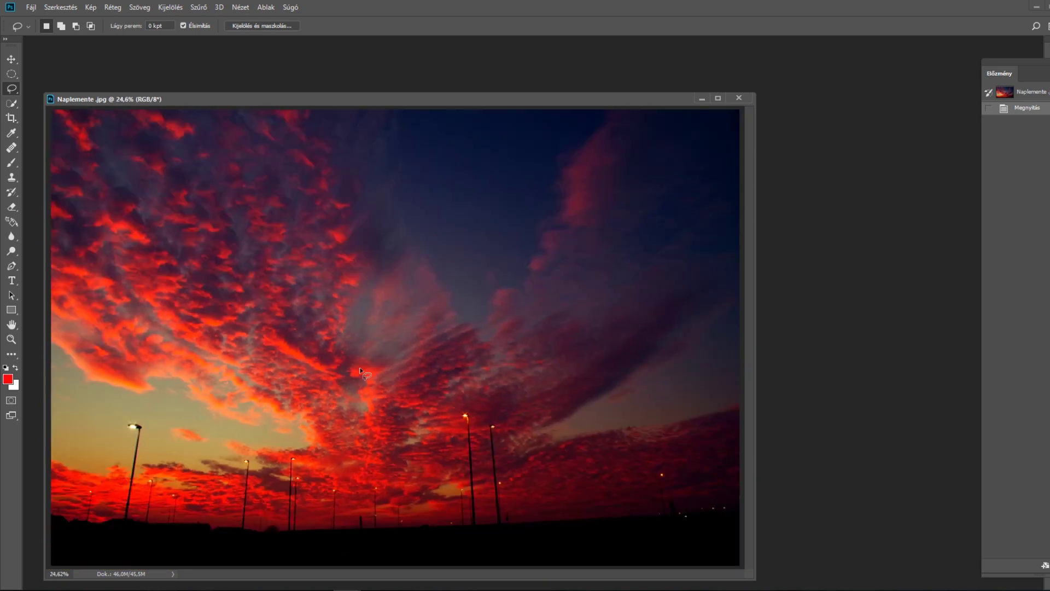
Step: Review Naplemente.jpg's camera data in File Info, then dock the photo as a tab
right_click(398, 102)
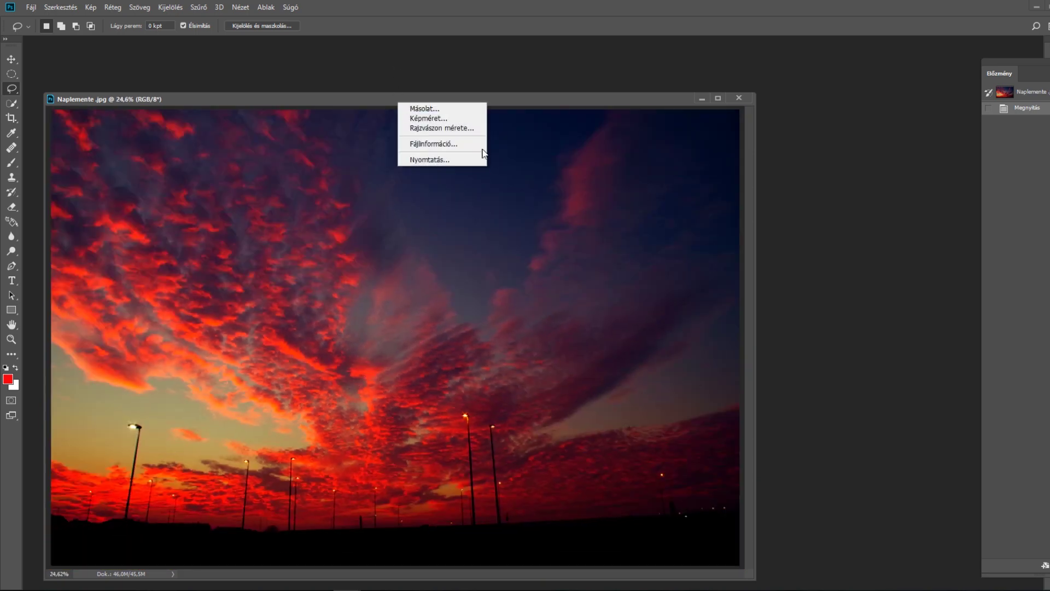
left_click(415, 143)
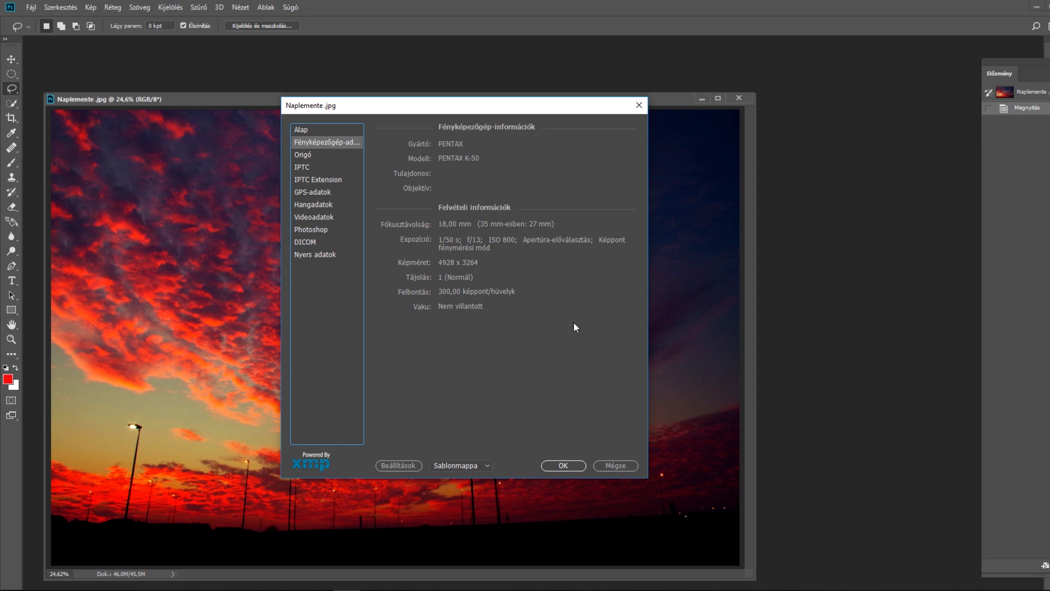
key("Escape")
left_click_drag(544, 99, 587, 44)
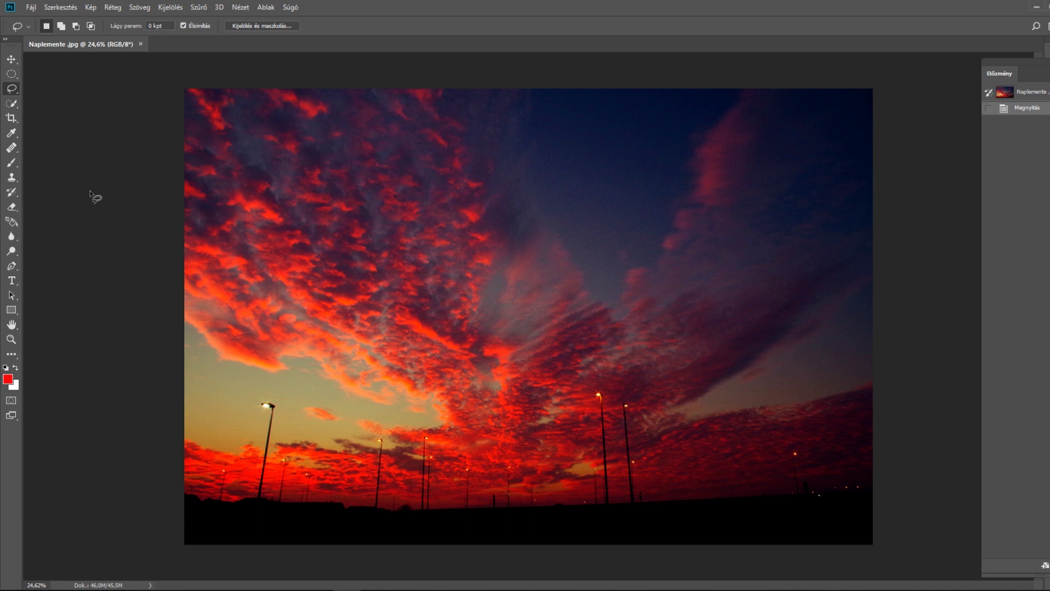
Step: Multiply 5,6 by 1,5 in Windows Calculator to get 8,4, then close the calculator
key("XF86Calculator")
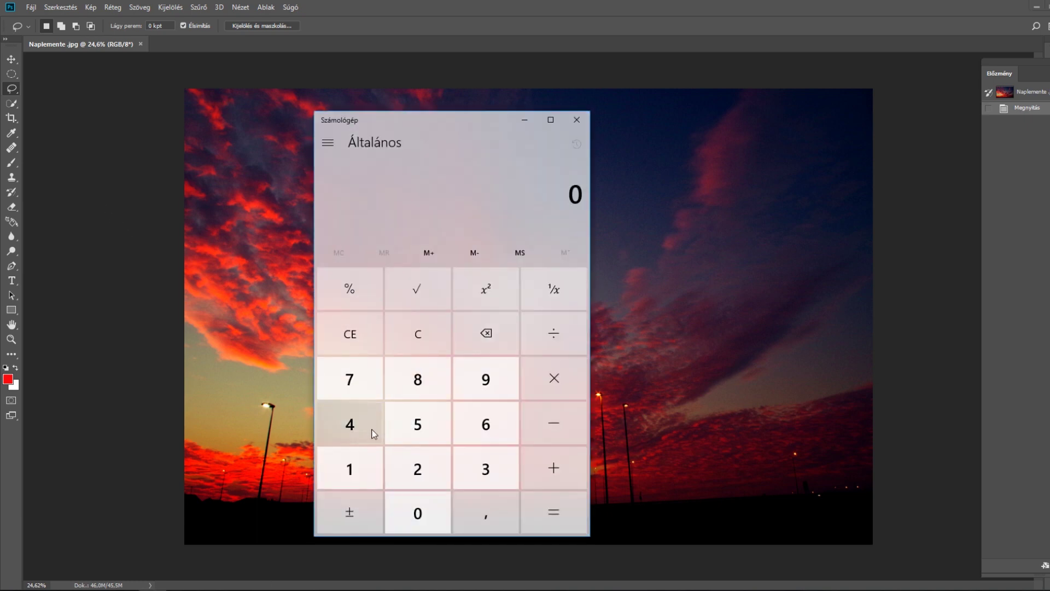
left_click(417, 424)
left_click(486, 512)
left_click(486, 425)
left_click(553, 378)
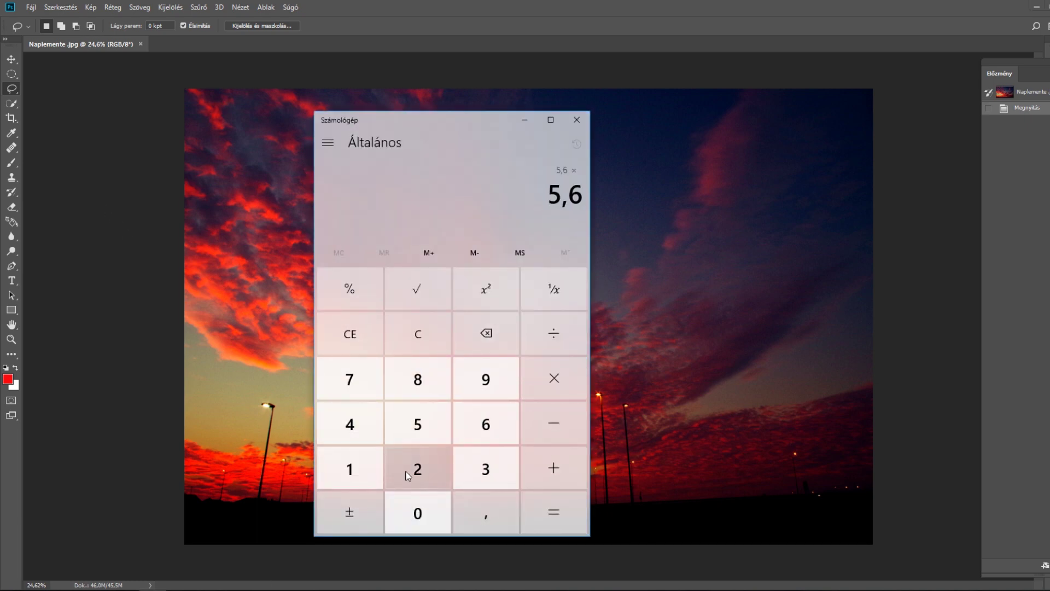
left_click(350, 468)
left_click(486, 513)
left_click(418, 424)
left_click(553, 512)
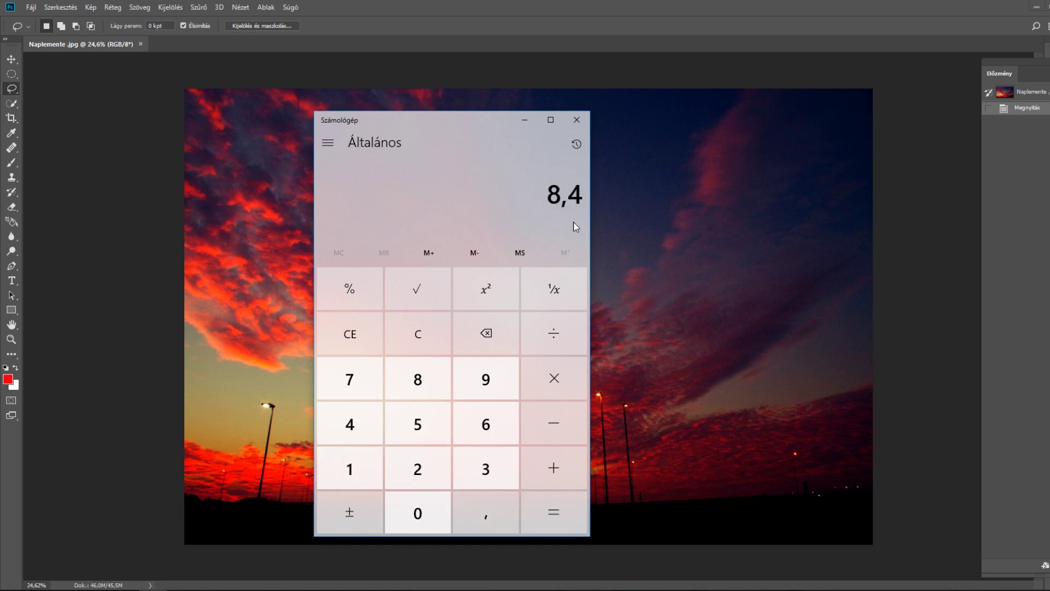
left_click(576, 120)
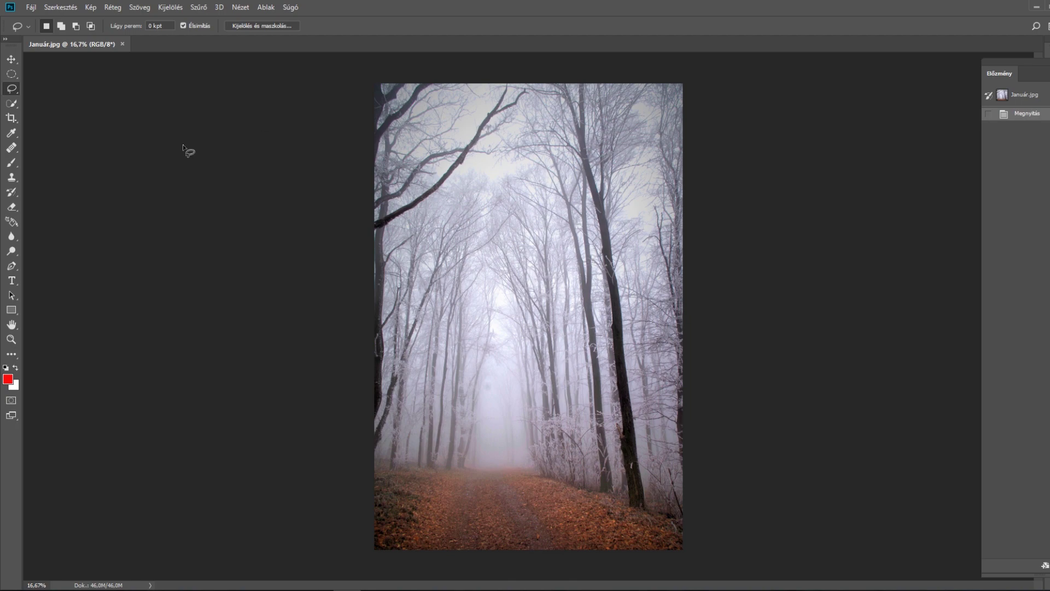
scroll(328, 268, "up", 5)
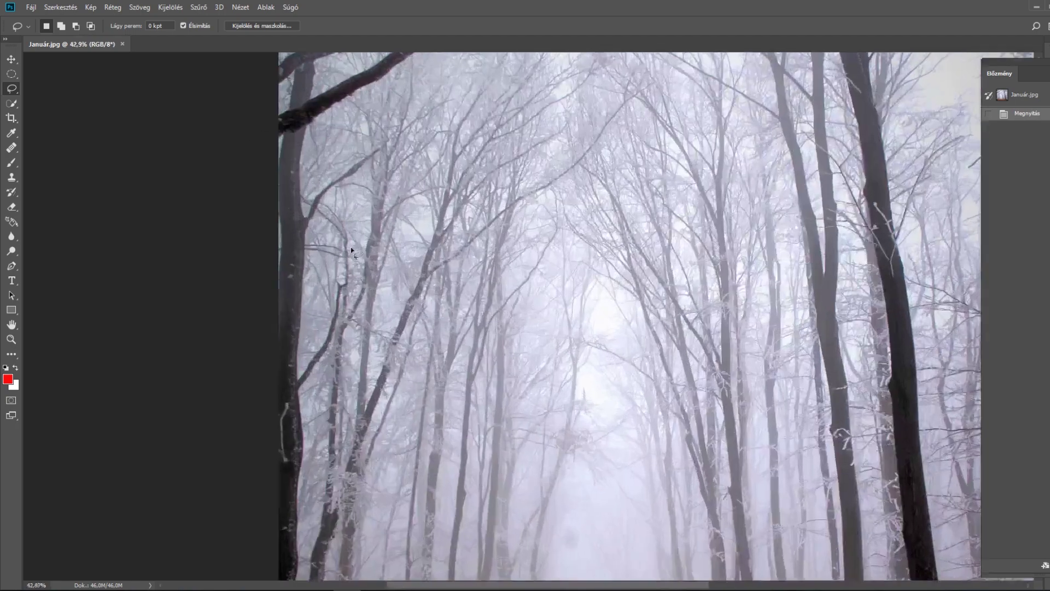
scroll(329, 271, "up", 2)
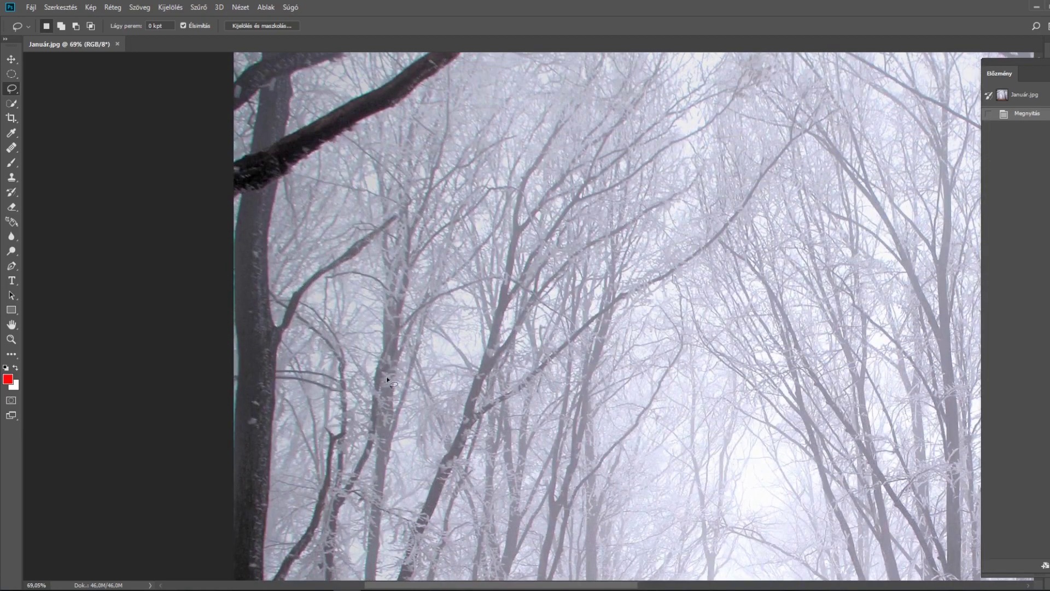
scroll(227, 253, "up", 2)
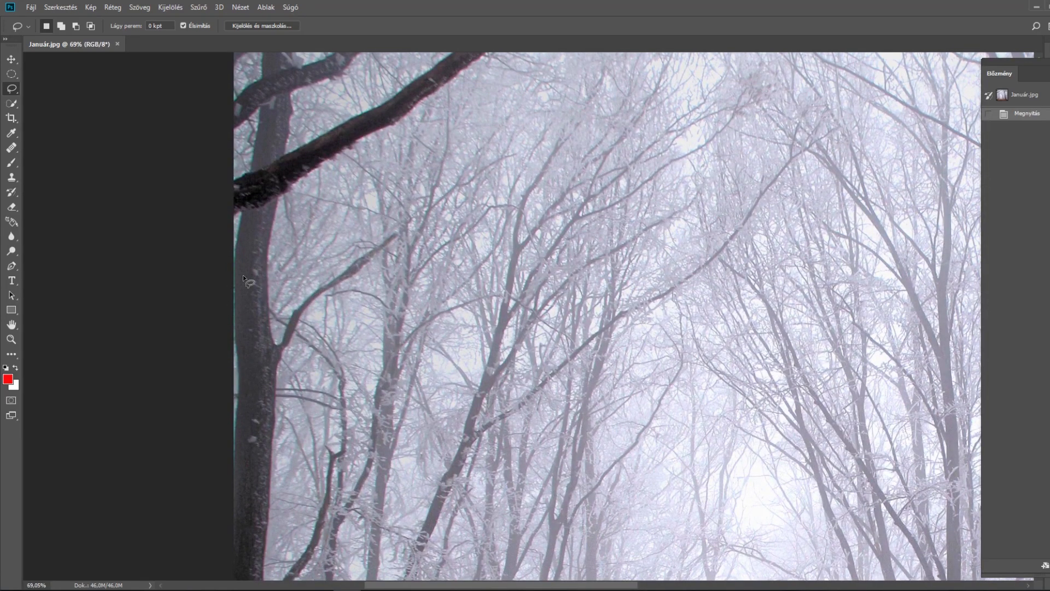
scroll(244, 277, "up", 4)
scroll(360, 261, "up", 1)
scroll(328, 262, "up", 1)
scroll(324, 261, "up", 1)
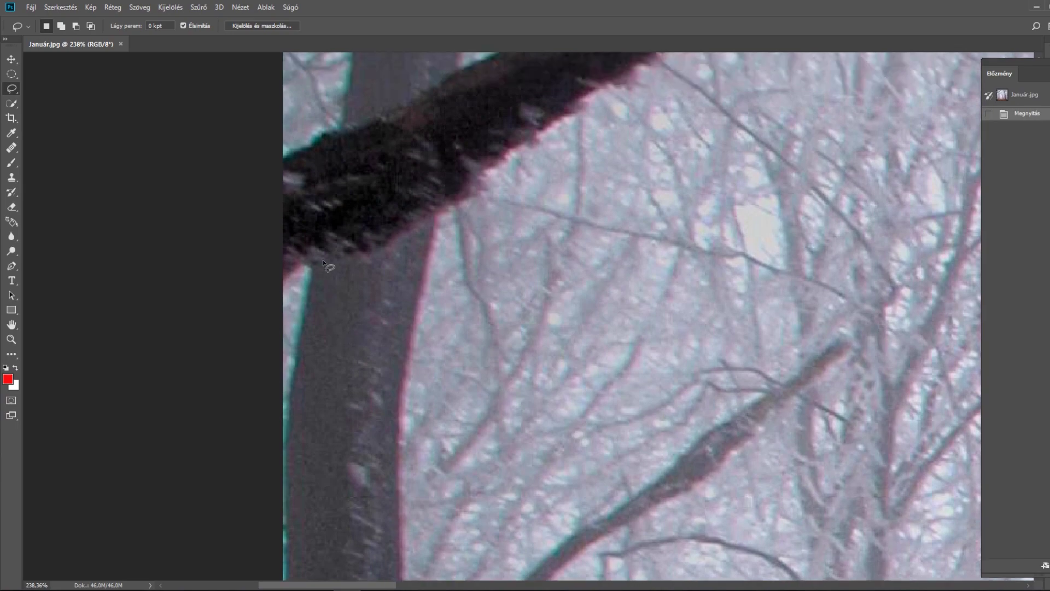
scroll(324, 262, "up", 1)
scroll(311, 336, "down", 2)
scroll(311, 337, "down", 1)
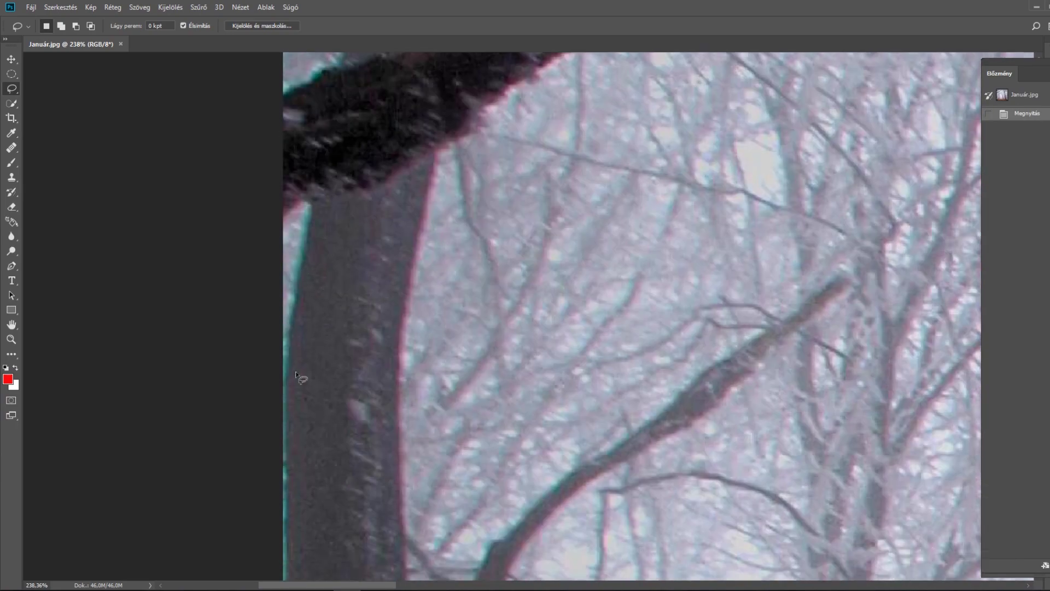
scroll(324, 380, "down", 2)
scroll(324, 382, "down", 2)
scroll(317, 394, "down", 2)
scroll(304, 415, "down", 2)
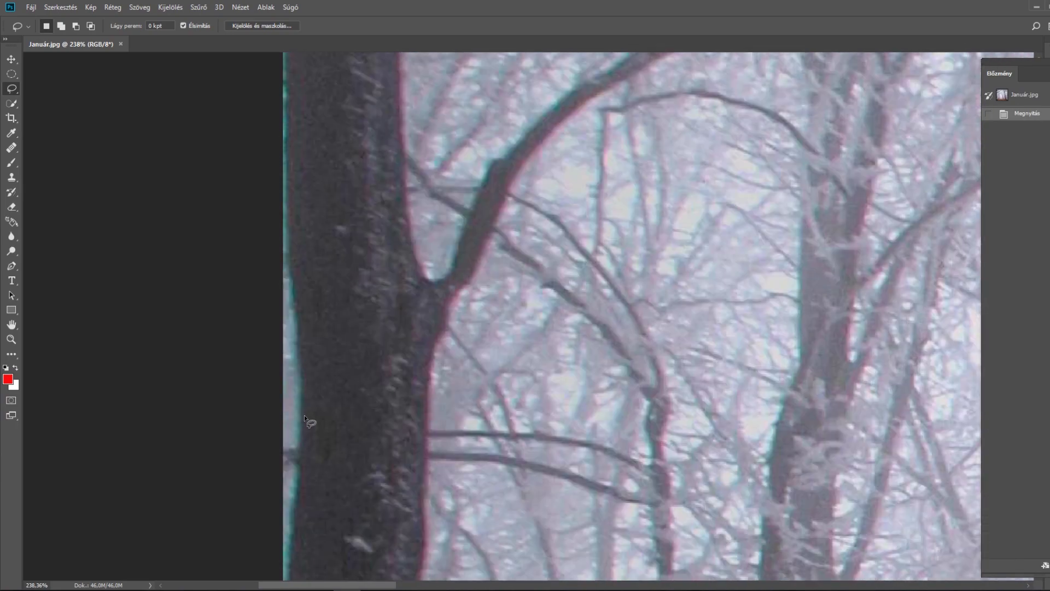
scroll(330, 383, "down", 1)
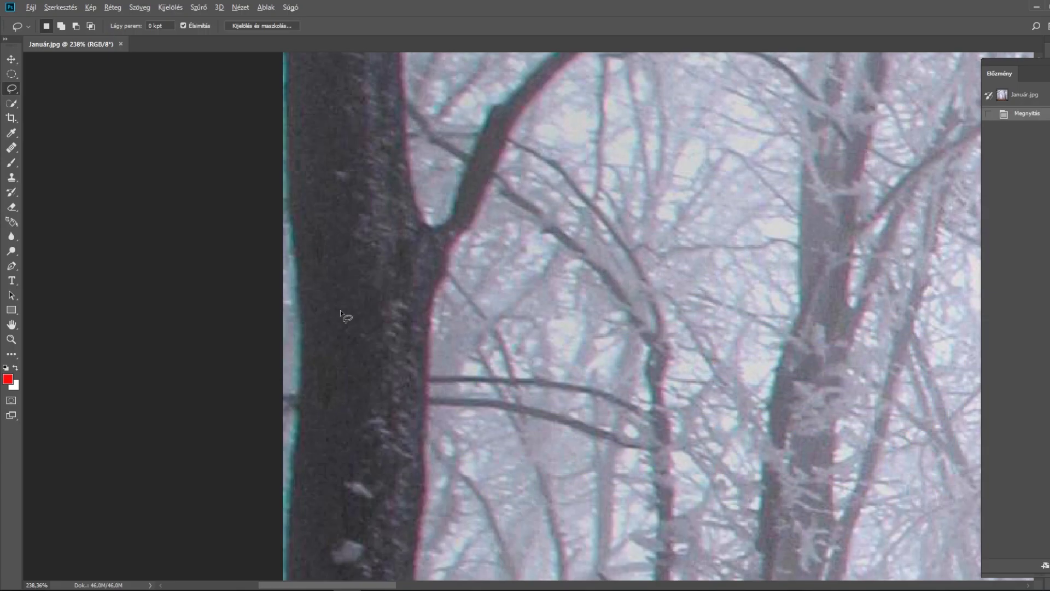
scroll(344, 310, "down", 3)
scroll(345, 310, "down", 2)
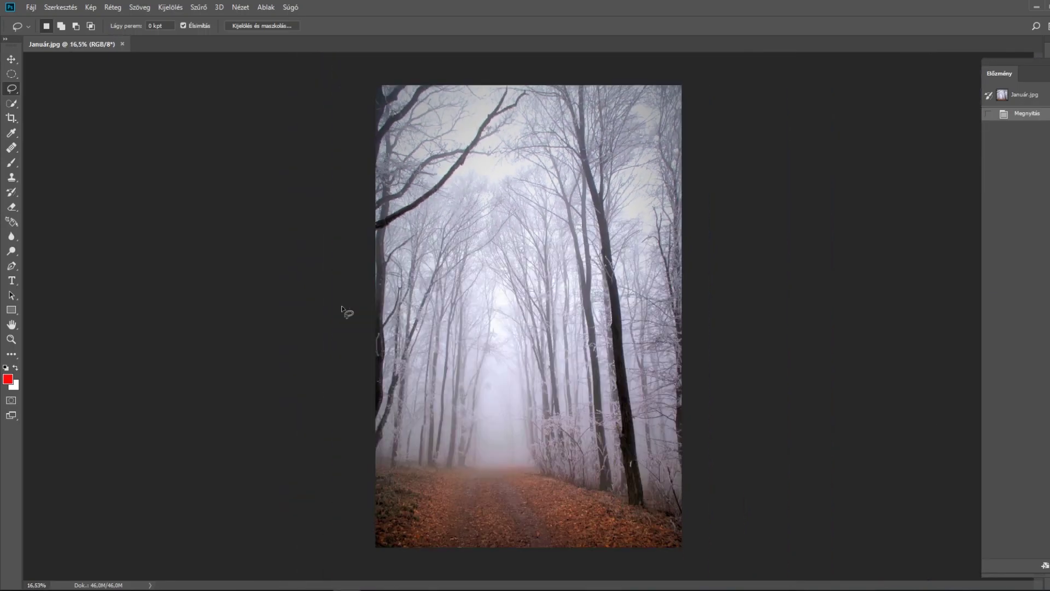
scroll(345, 310, "up", 1)
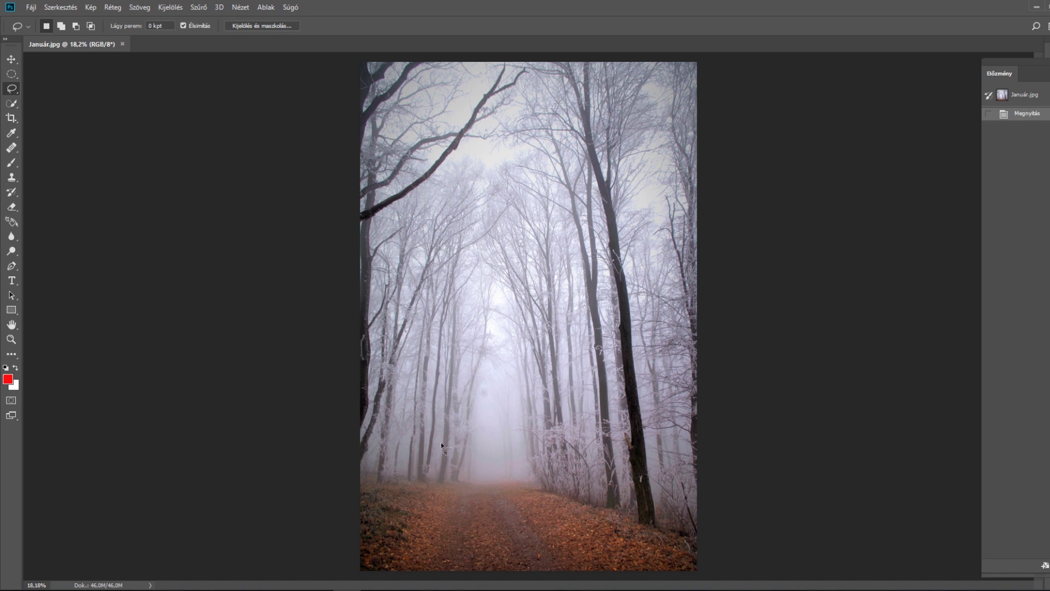
Step: Brush a red oval around the forest's misty path, then undo the stroke
key("b")
left_click_drag(430, 419, 436, 420)
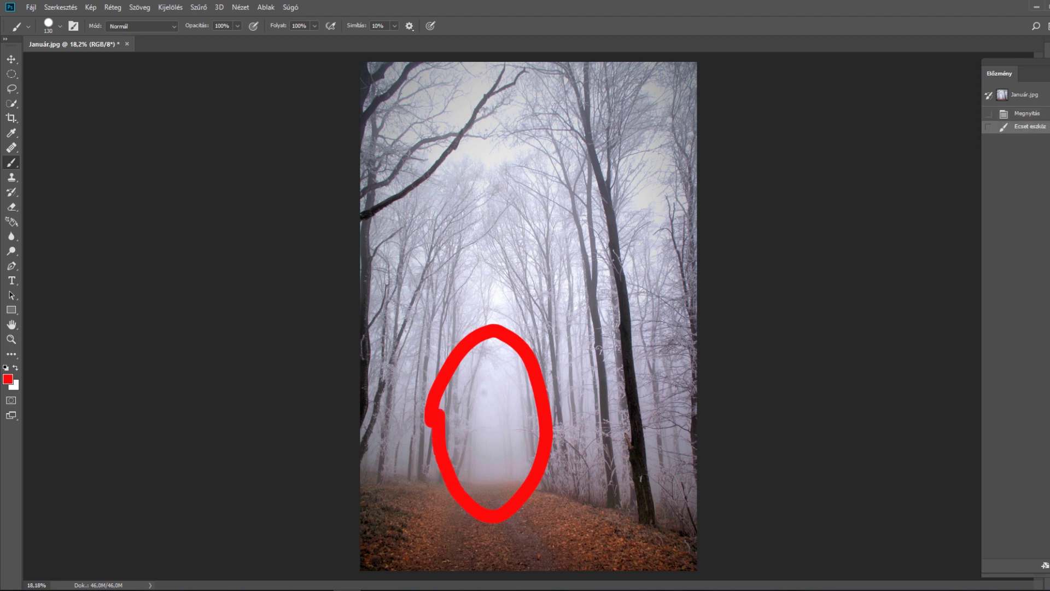
key("ctrl+z")
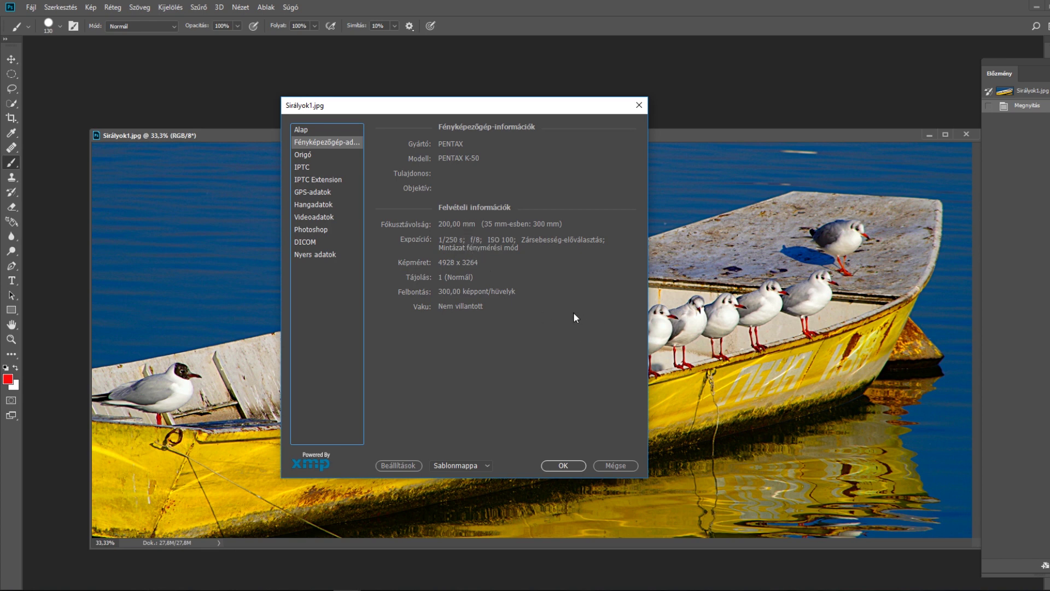
Step: Close the seagull photo's File Info and dock its window as a tab
key("Escape")
left_click_drag(552, 134, 492, 44)
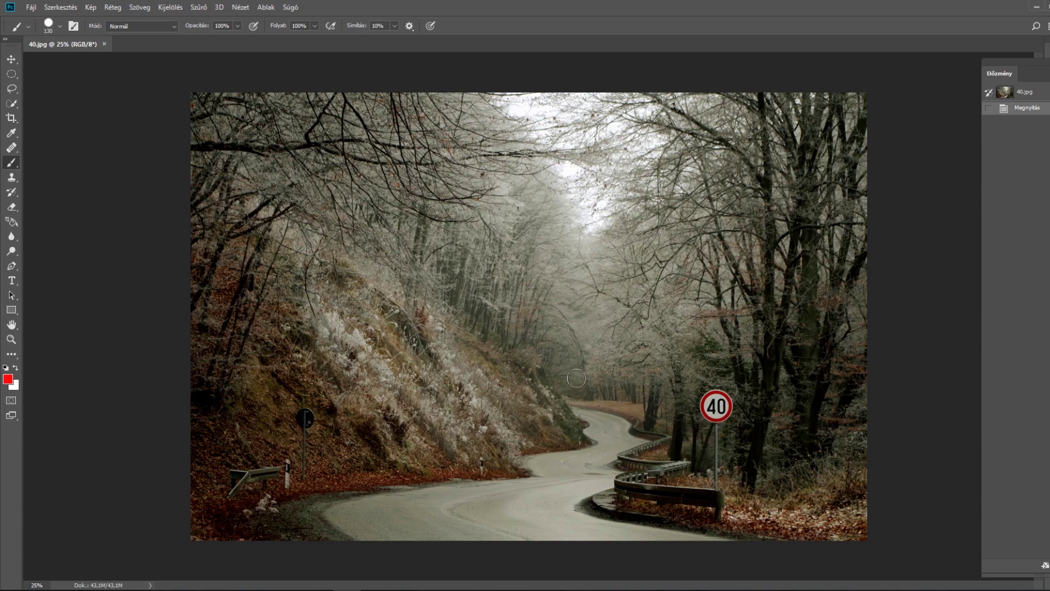
scroll(577, 372, "up", 5)
scroll(573, 325, "down", 1)
scroll(572, 323, "down", 2)
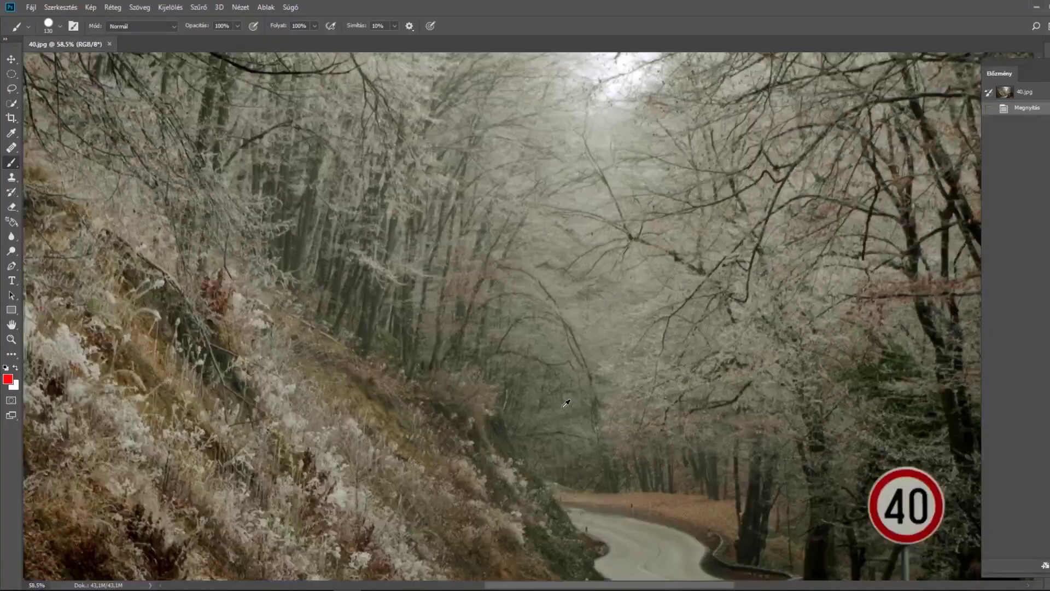
scroll(562, 399, "down", 1)
scroll(567, 405, "down", 1)
scroll(567, 405, "up", 1)
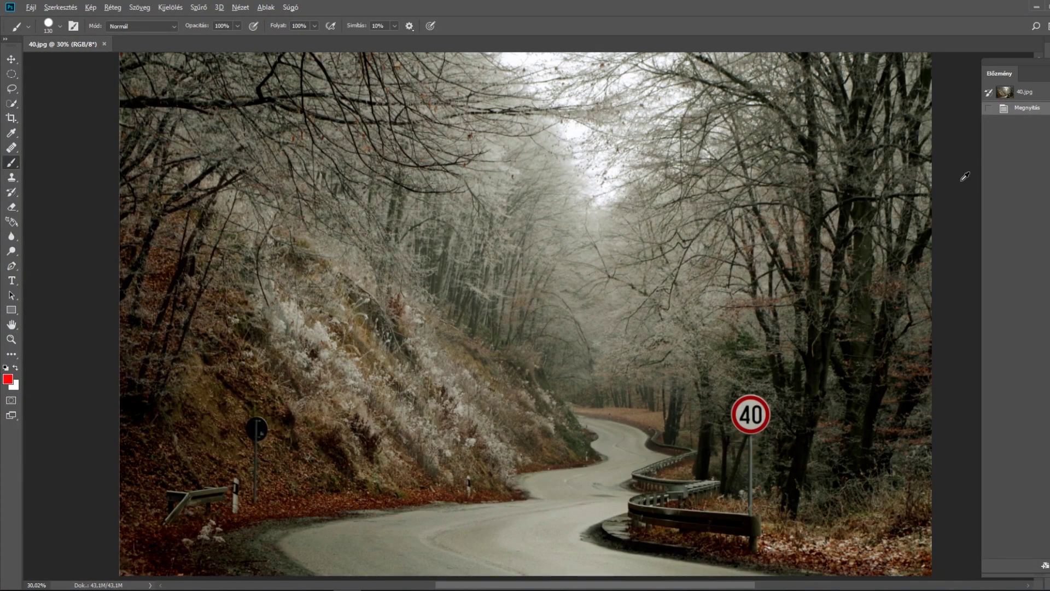
scroll(960, 170, "down", 1)
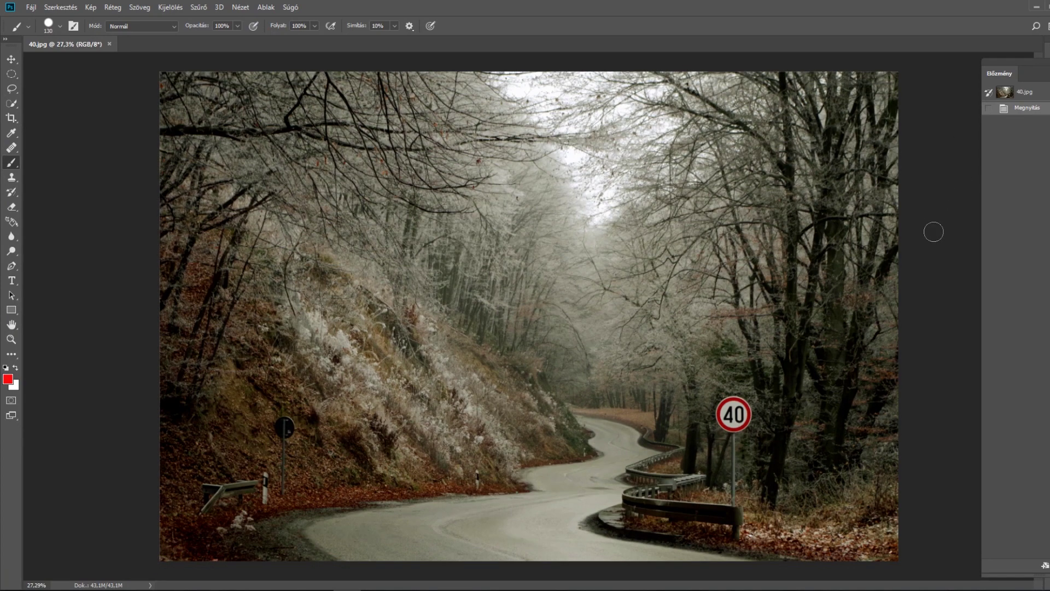